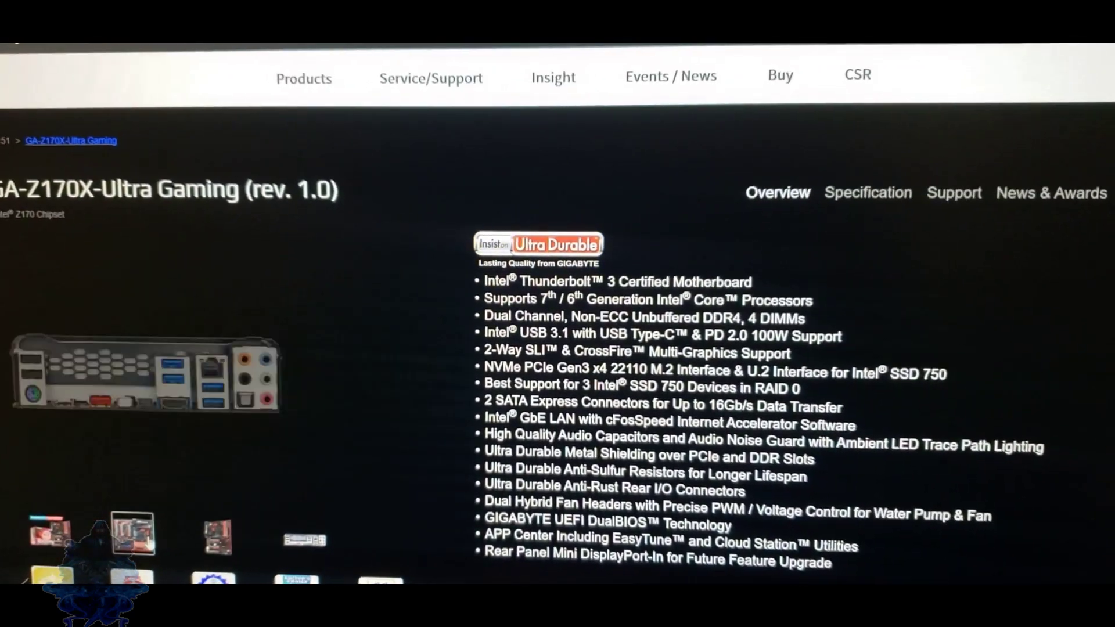
# - Show the full GA-Z170X-Ultra Gaming motherboard photo using the second product thumbnail
pyautogui.click(159, 538)
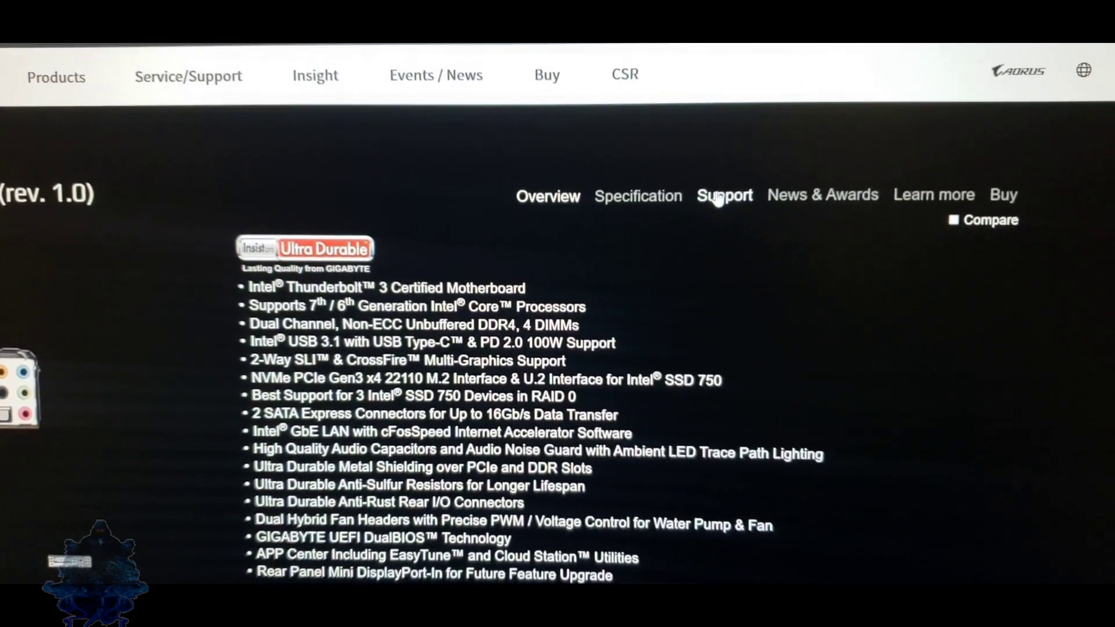
# - Download BIOS F23j for Windows 10 64bit from the board's Support BIOS list
pyautogui.click(719, 198)
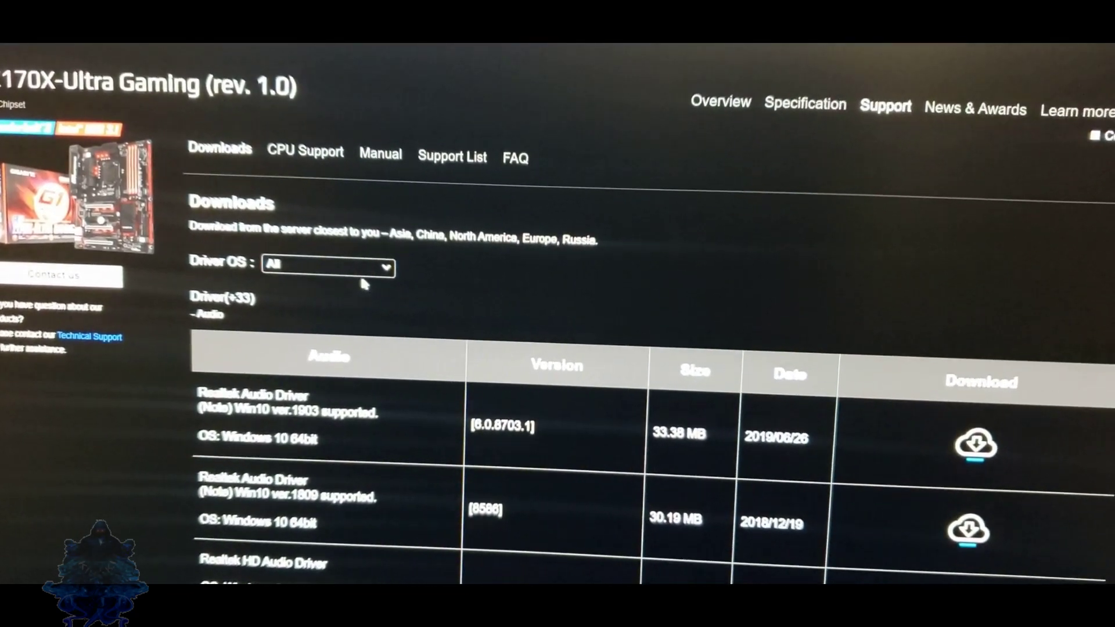
pyautogui.click(384, 269)
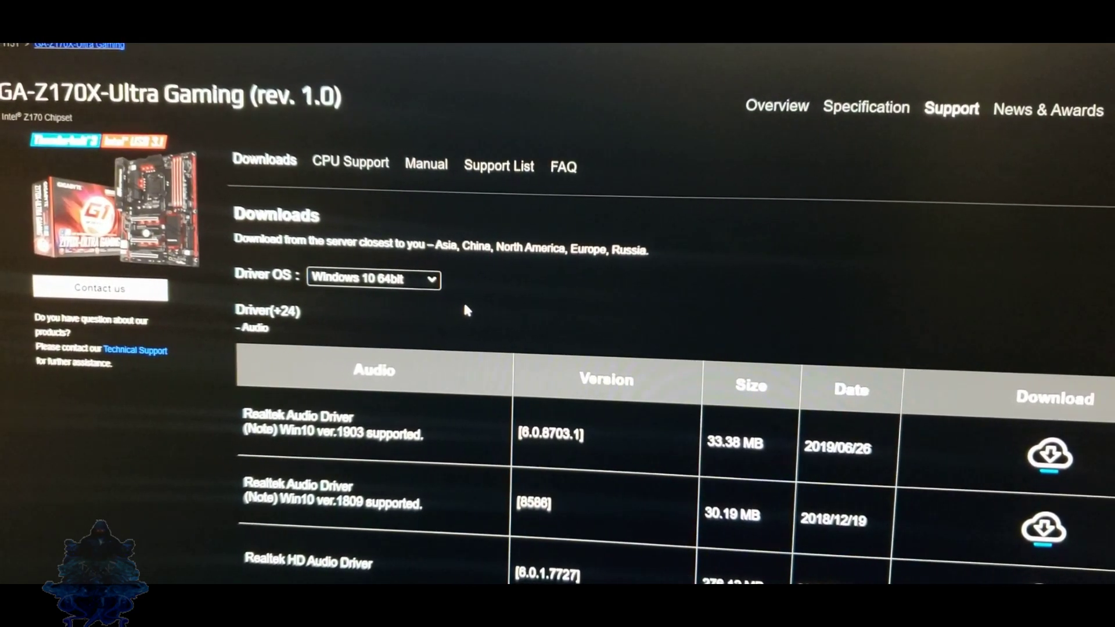
pyautogui.click(431, 279)
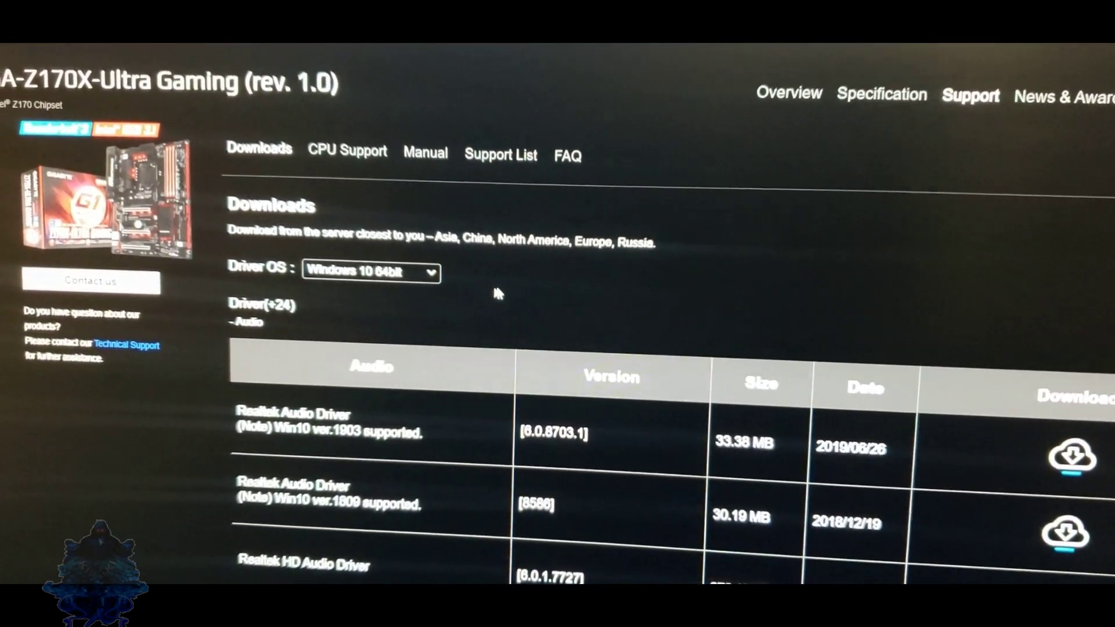
pyautogui.scroll(-4, 510, 309)
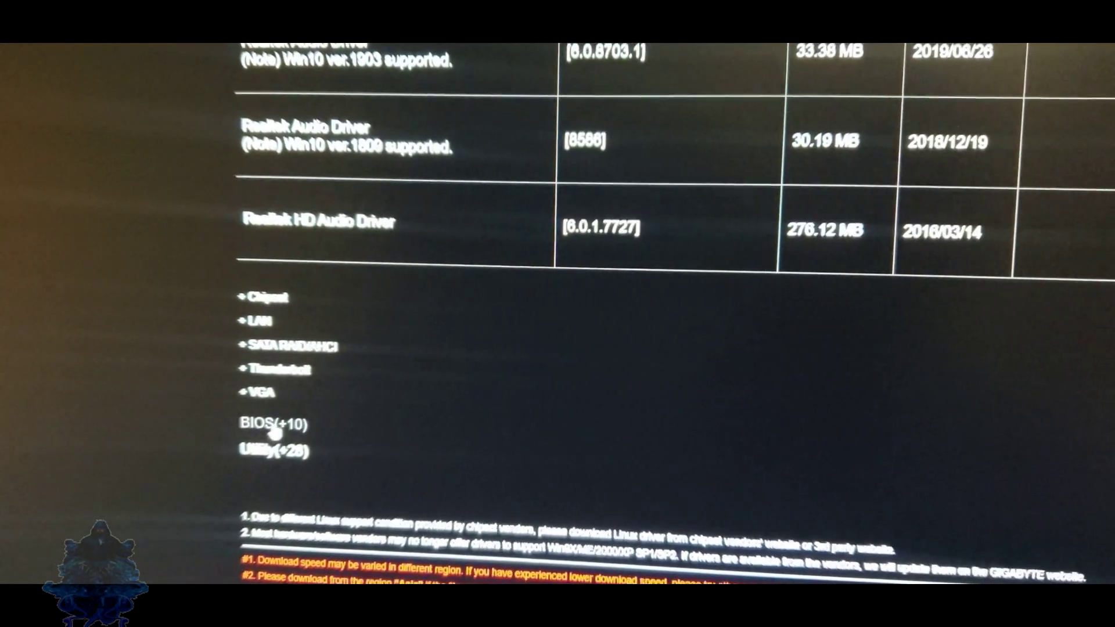
pyautogui.click(276, 428)
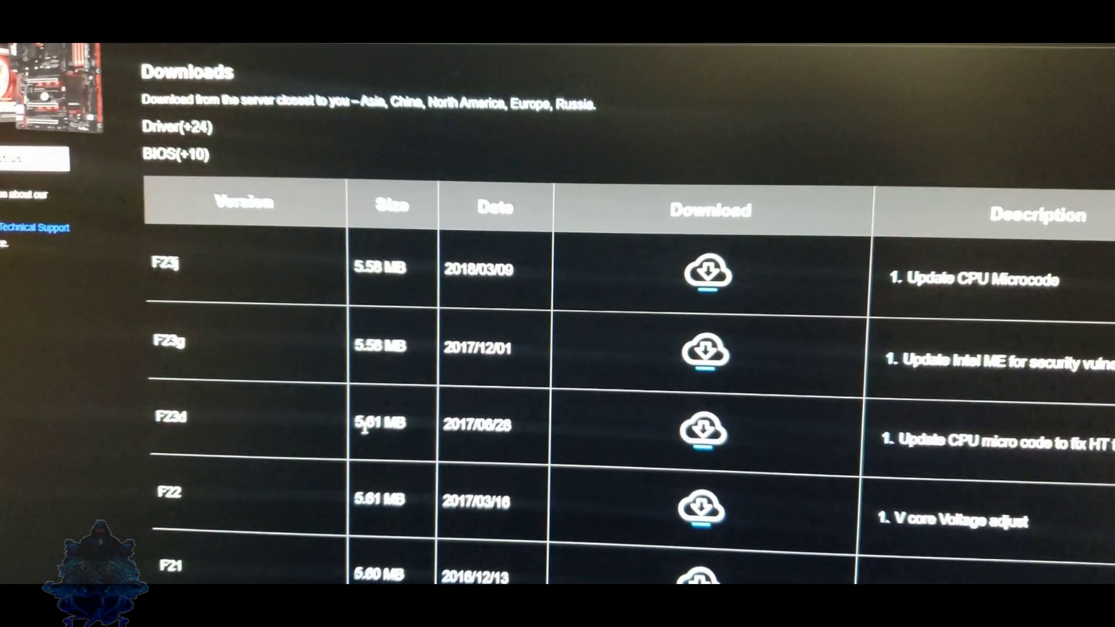
pyautogui.scroll(-3, 436, 405)
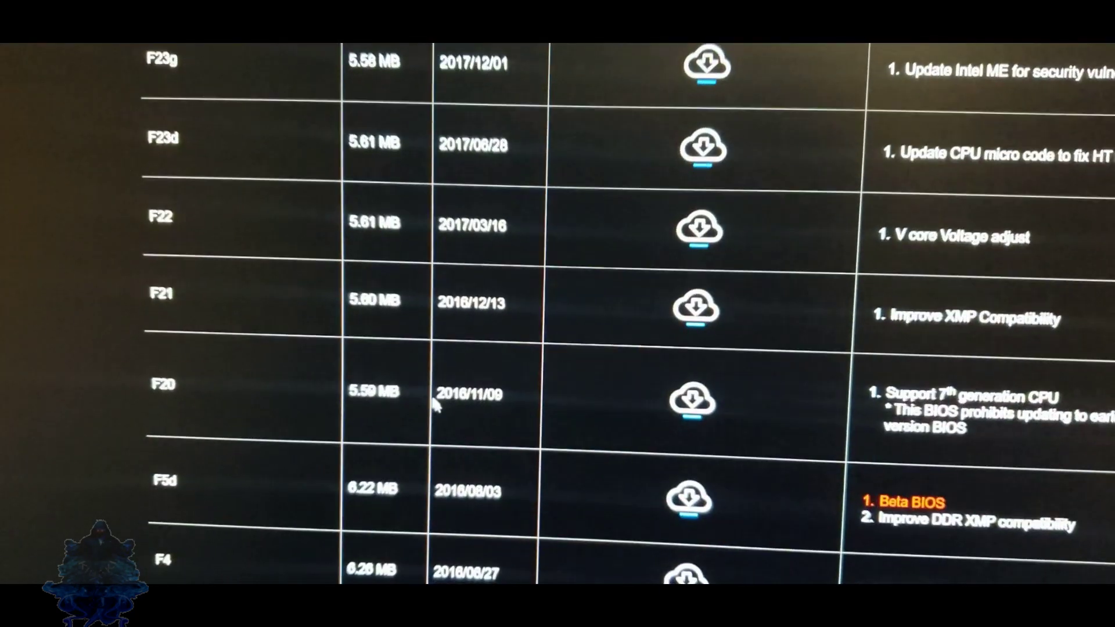
pyautogui.scroll(3, 436, 403)
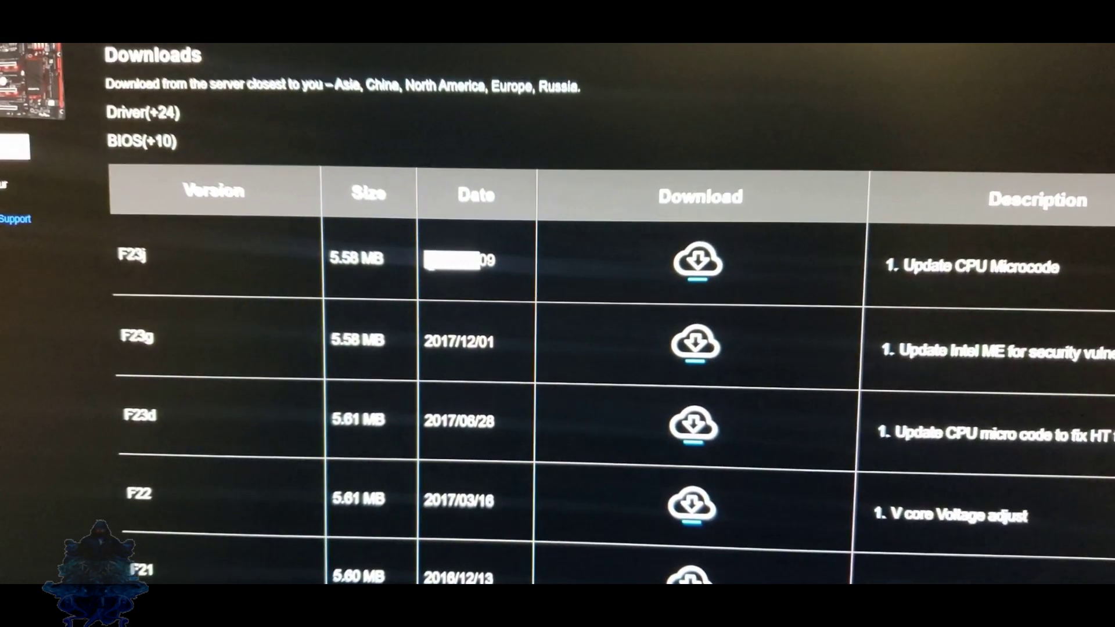
pyautogui.click(488, 274)
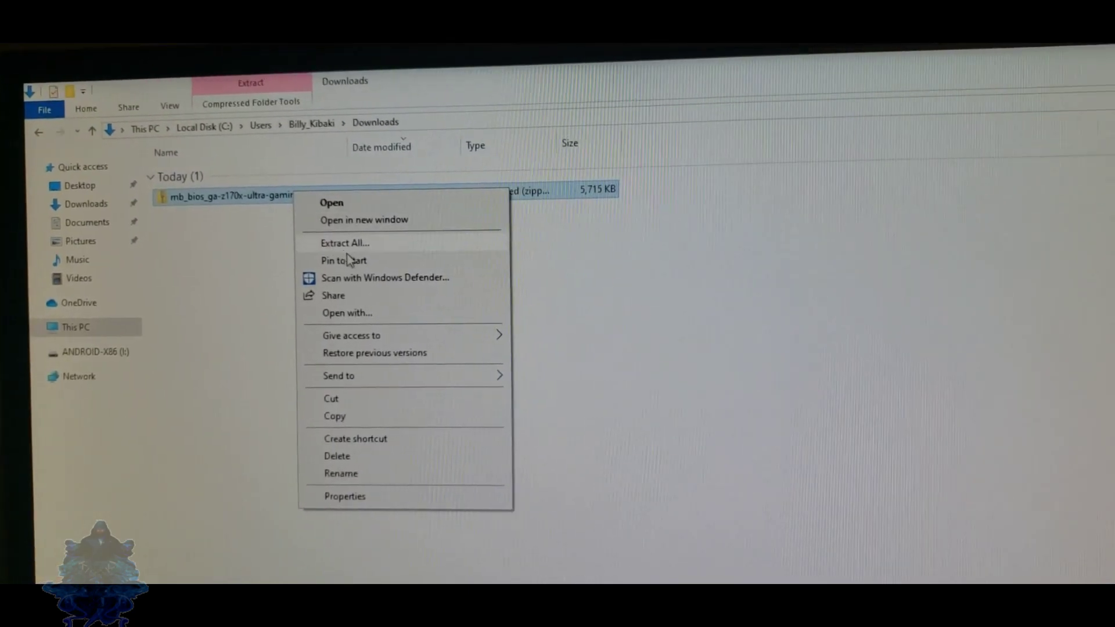
# - Extract the mb_bios_ga-z170x-ultra-gaming_f23j zip into a same-named Downloads folder
pyautogui.click(357, 252)
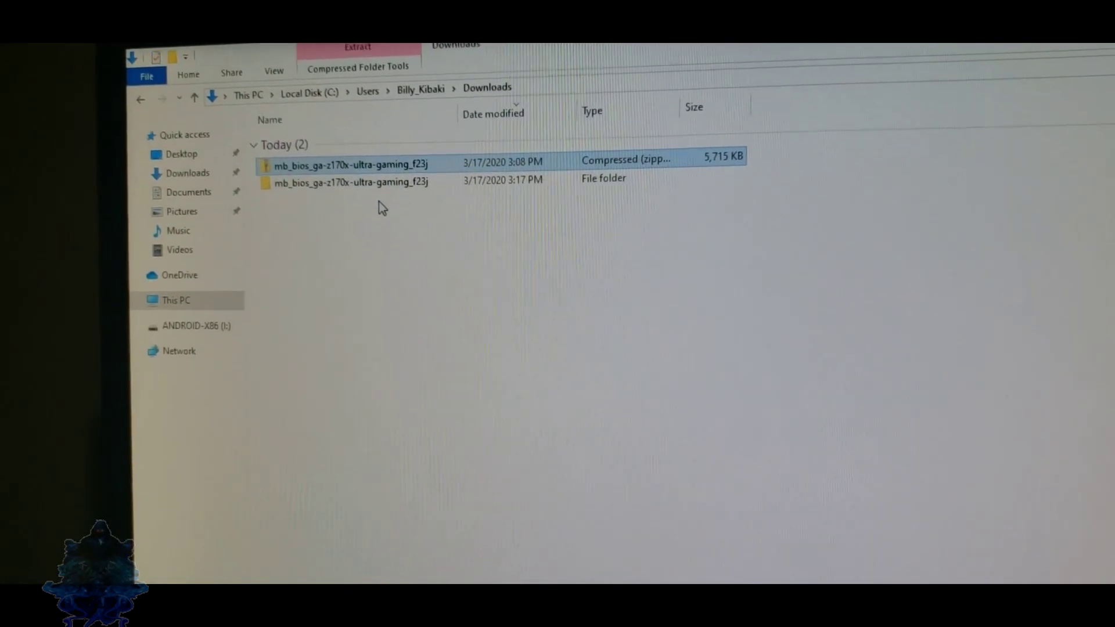
# - Paste Efiflash, Z170XUG.23j and autoexec from the extracted folder onto ANDROID-X86 (I:)
pyautogui.doubleClick(384, 182)
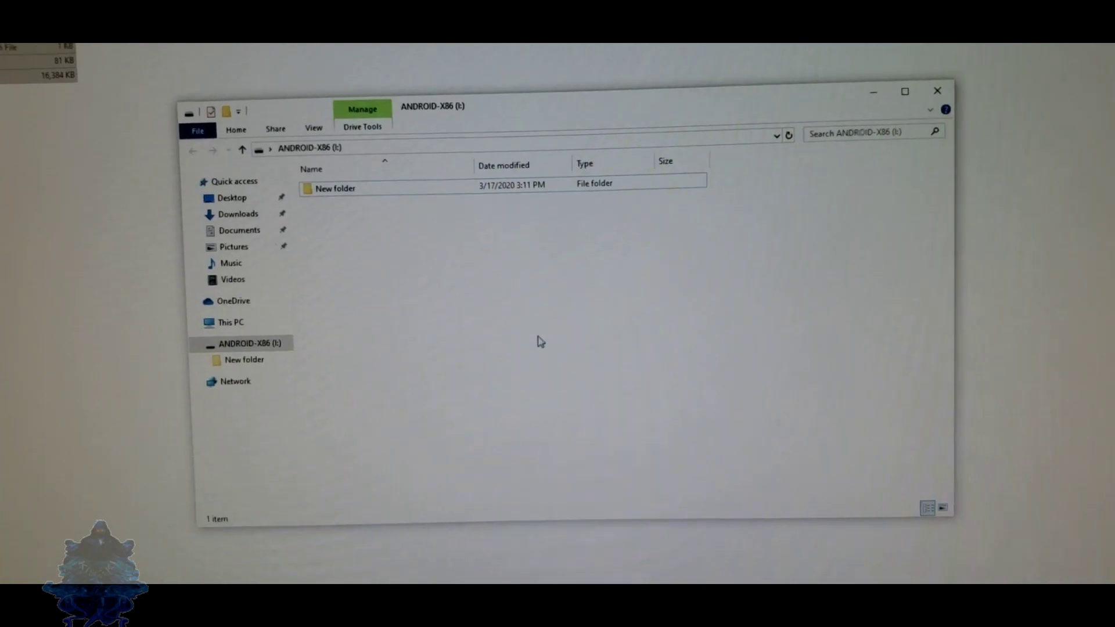
pyautogui.rightClick(491, 312)
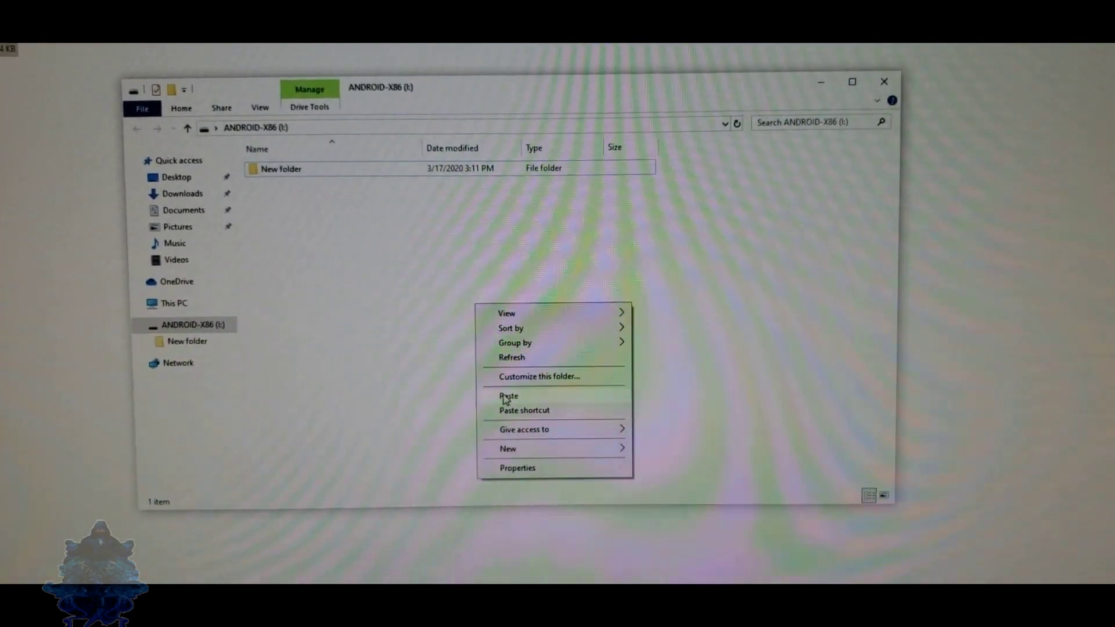
pyautogui.click(511, 399)
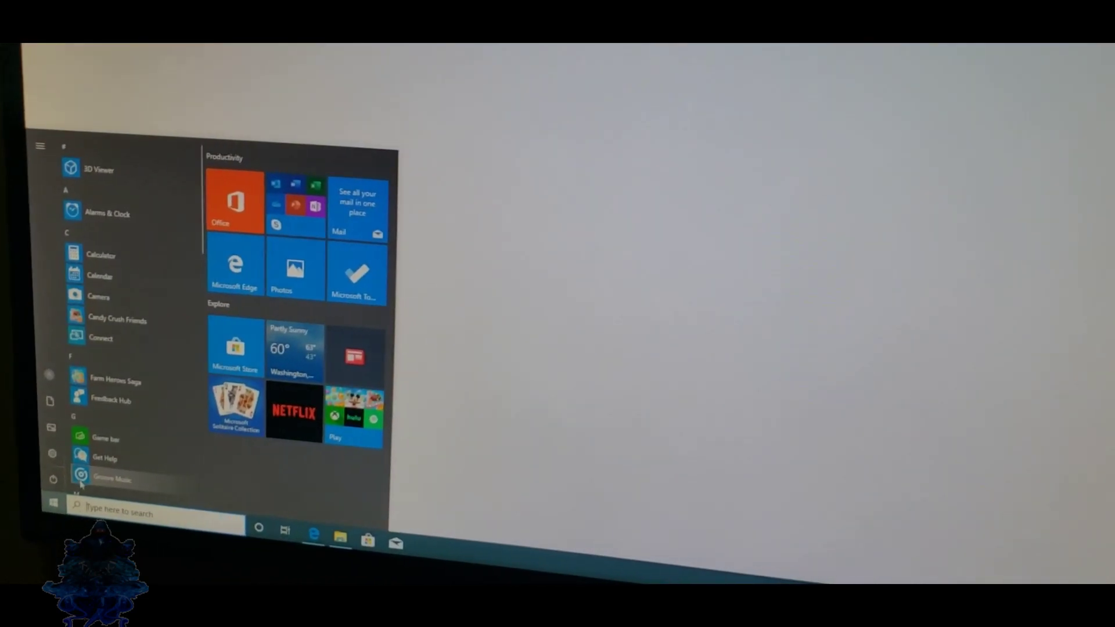
# - Restart Windows from the Start menu's power options
pyautogui.click(72, 468)
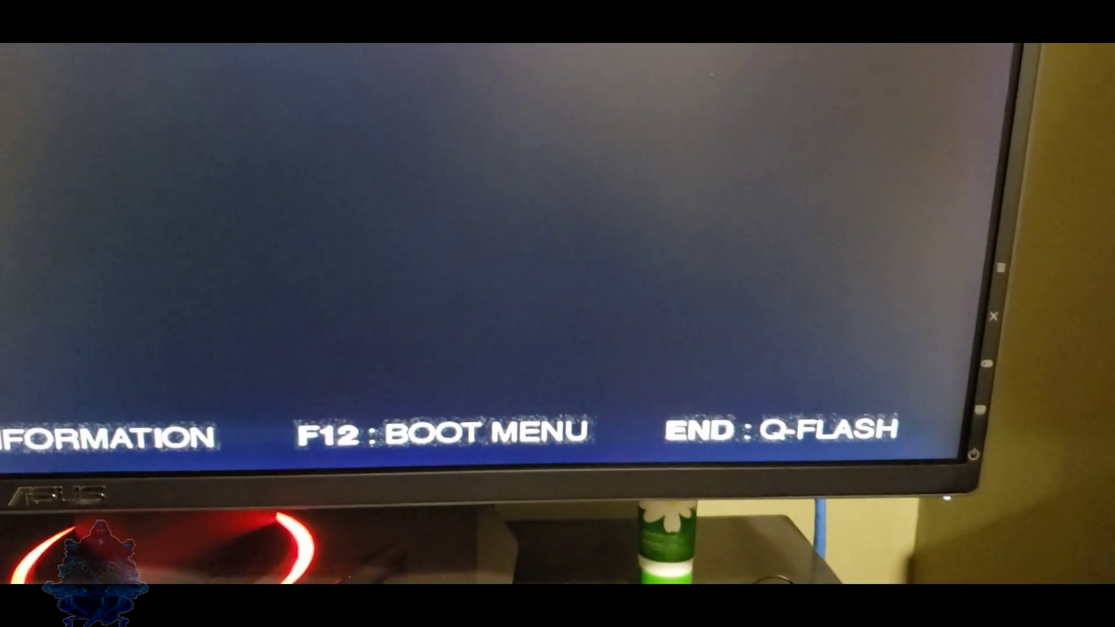
# - Enter Q-Flash at startup and update the BIOS with Z170XUG.23j from the USB drive
pyautogui.press('End')
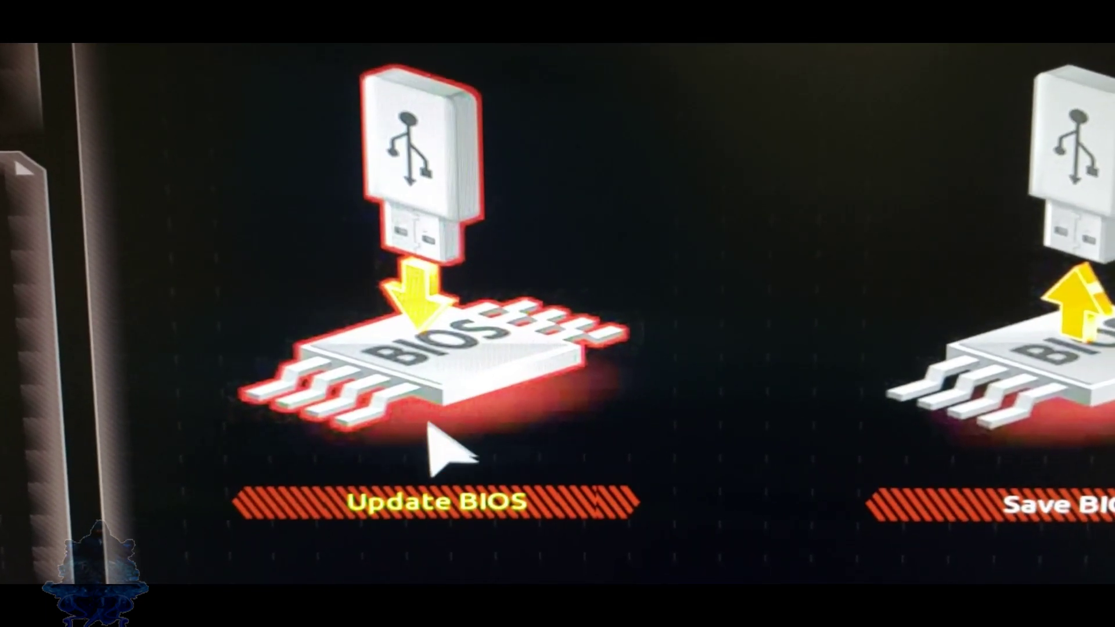
pyautogui.click(397, 496)
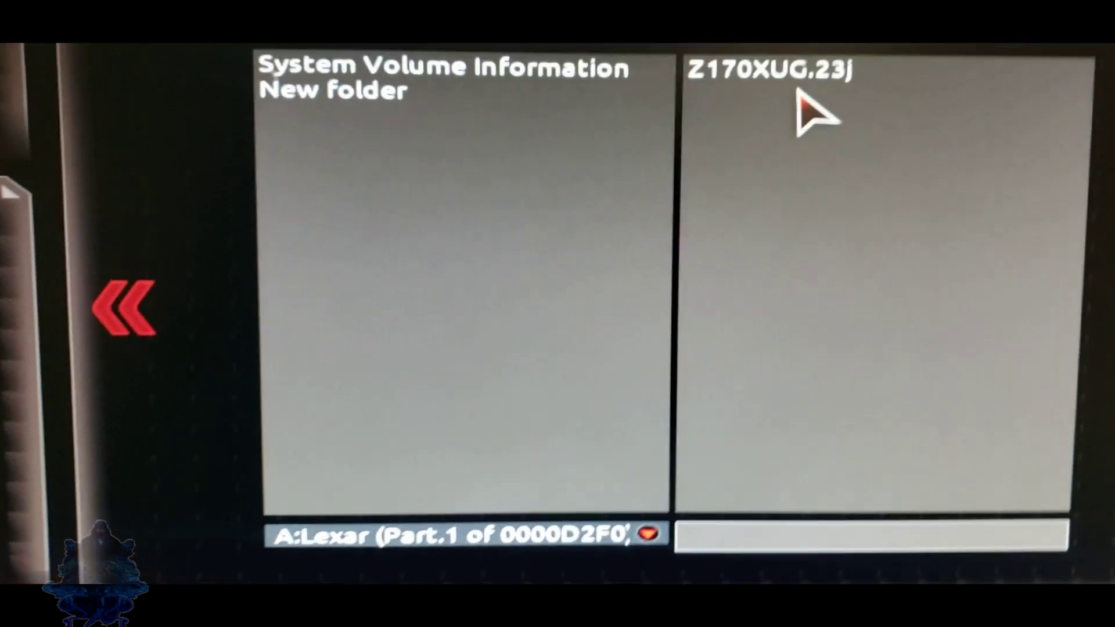
pyautogui.click(799, 71)
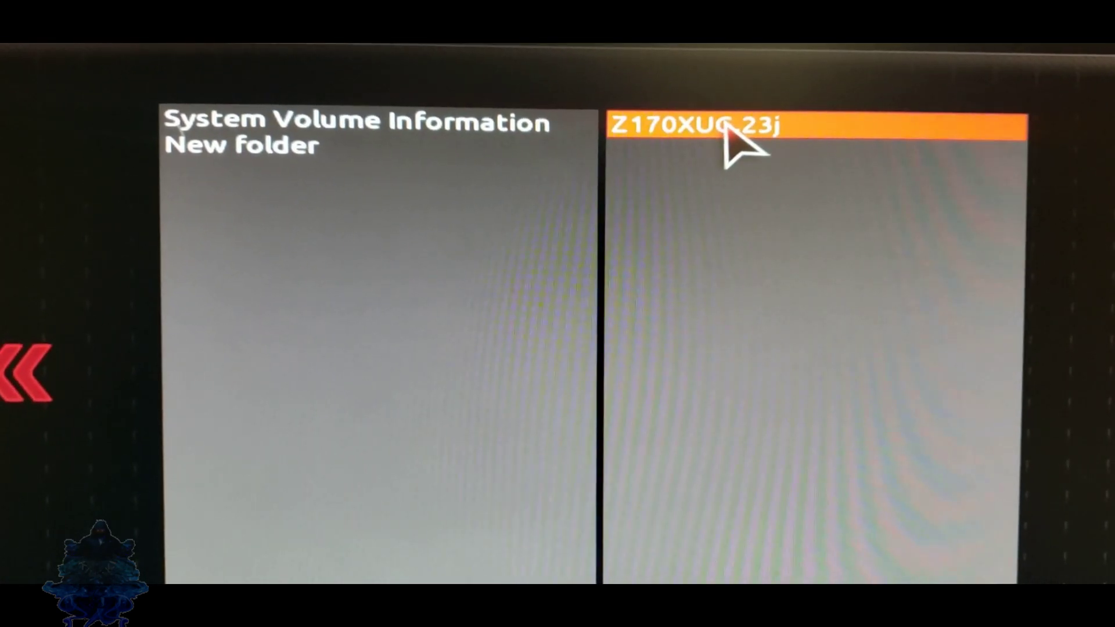